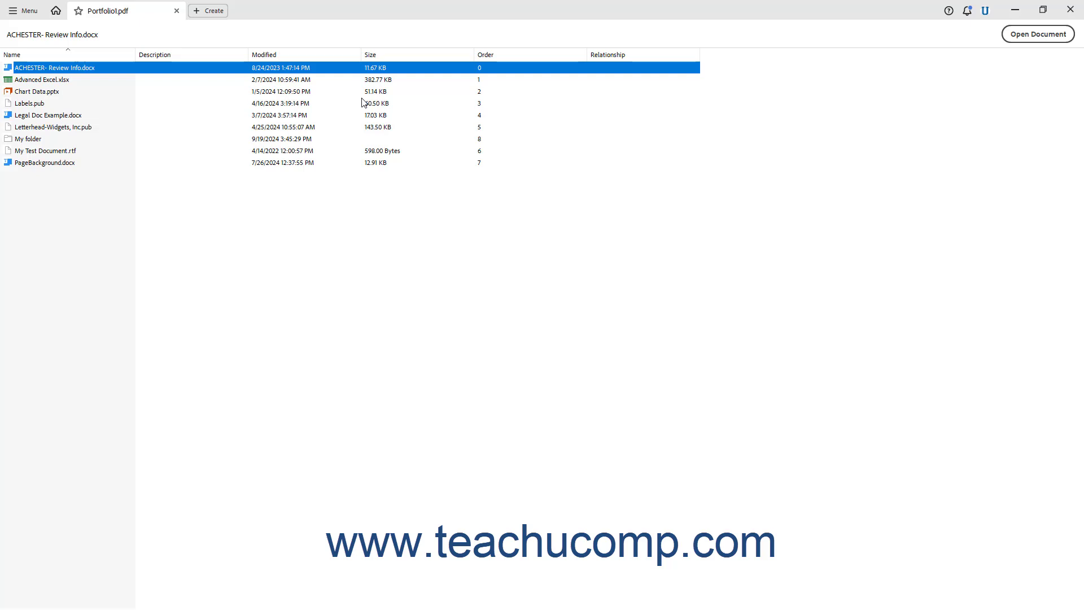
Start a new PDF portfolio and add Acrobat Syllabus.pdf, Advanced Excel.xlsx, Chart Data.docx and Cookie Order Form.pdf from the Documents folder.
left_click(20, 11)
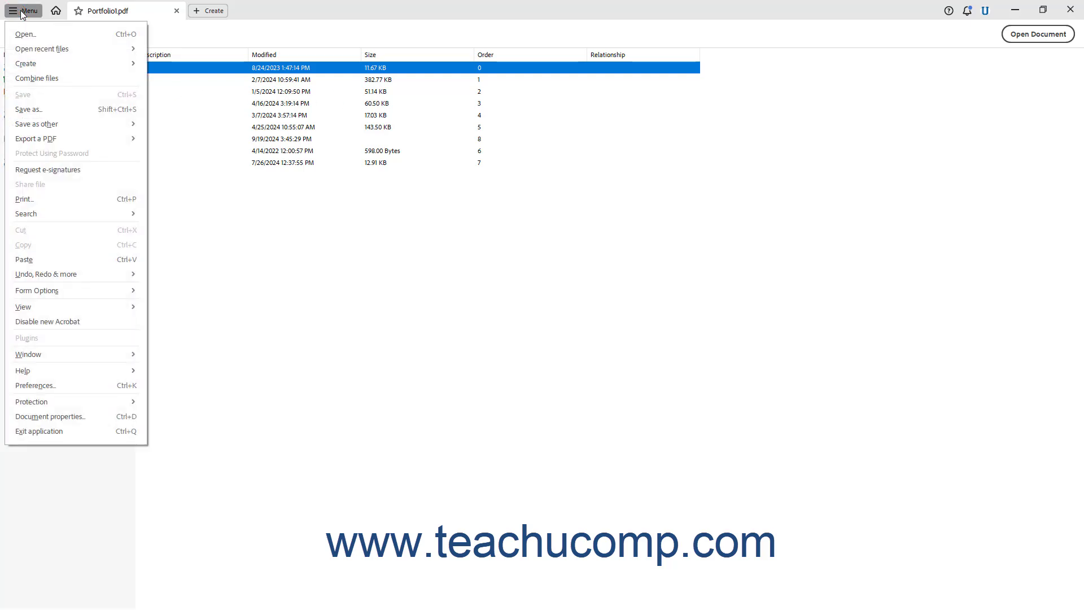
mouse_move(45, 66)
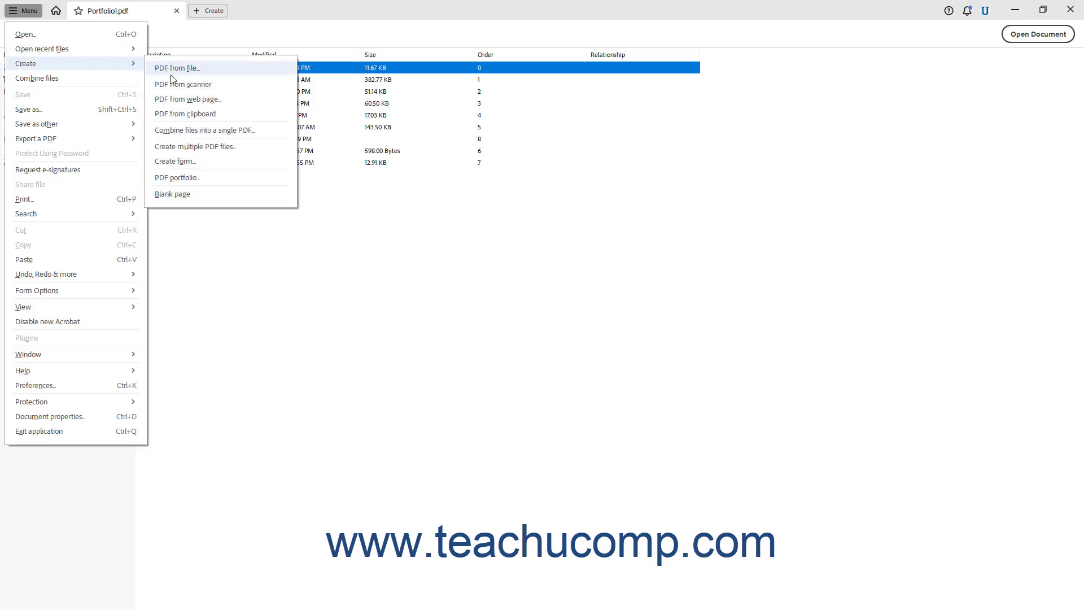
left_click(189, 179)
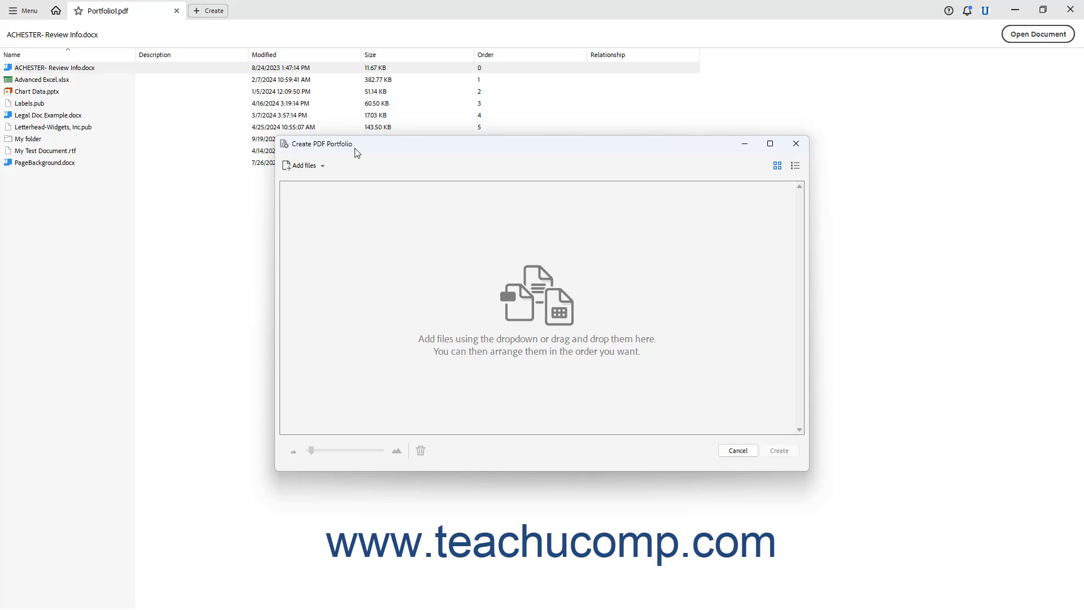
left_click(323, 166)
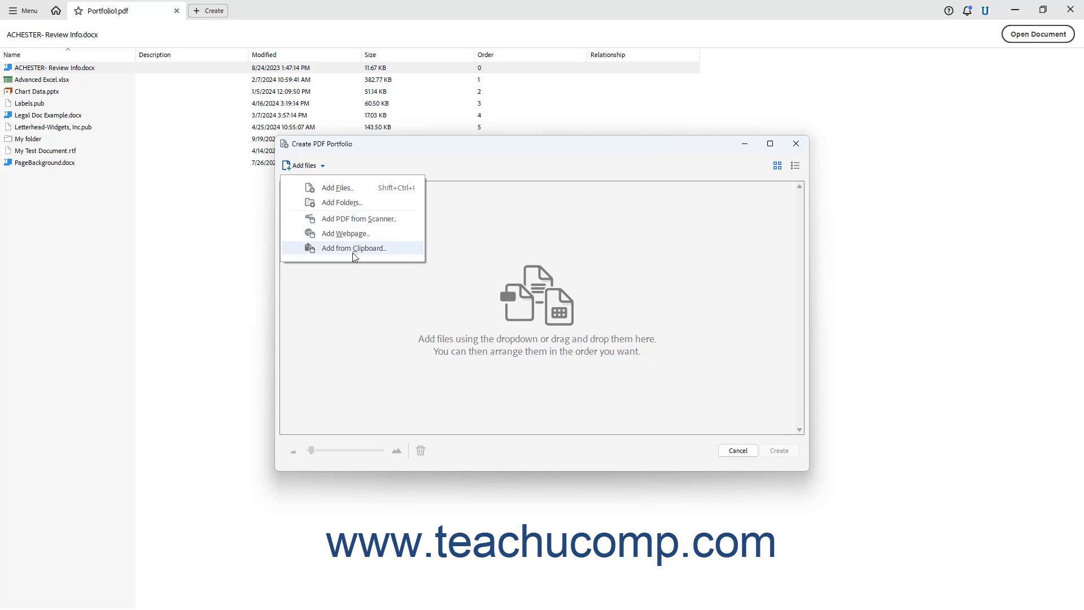
left_click(353, 189)
scroll(415, 283, "down", 3)
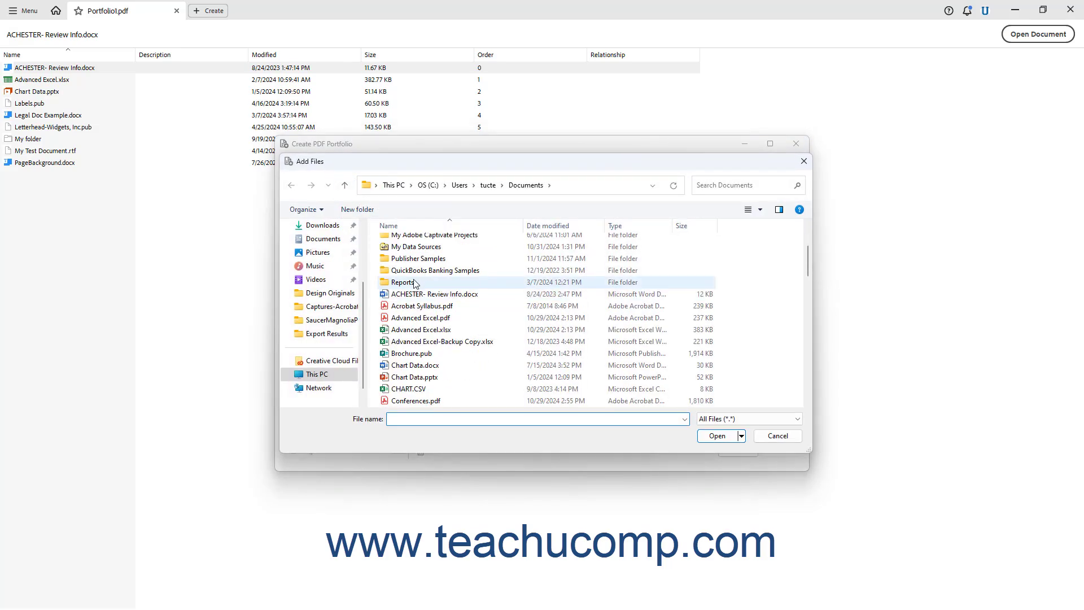
left_click(417, 307)
left_click(424, 331, "ctrl")
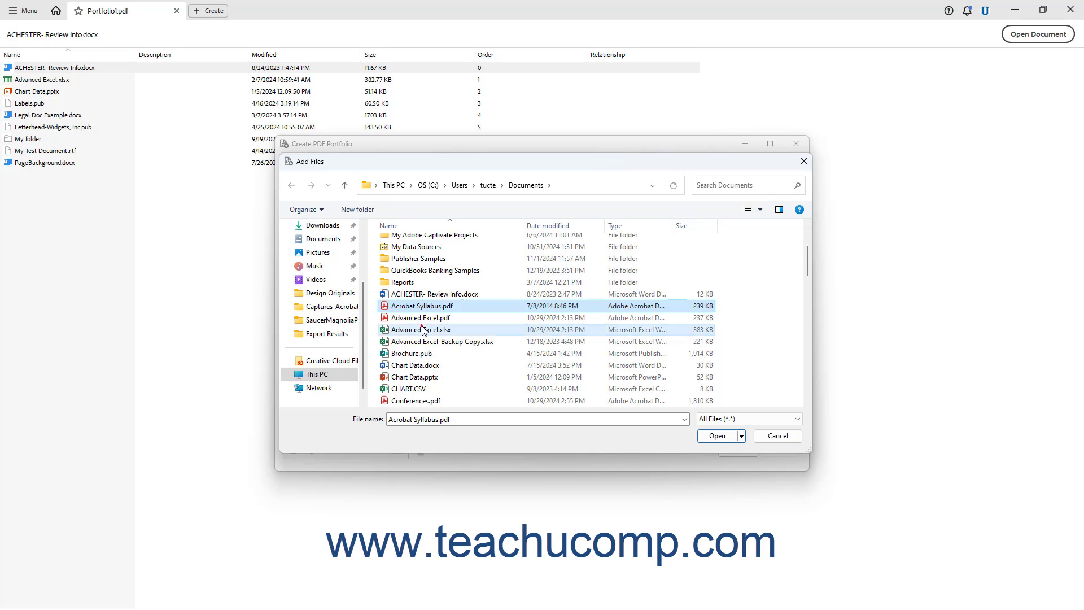
left_click(416, 365, "ctrl")
scroll(442, 359, "down", 1)
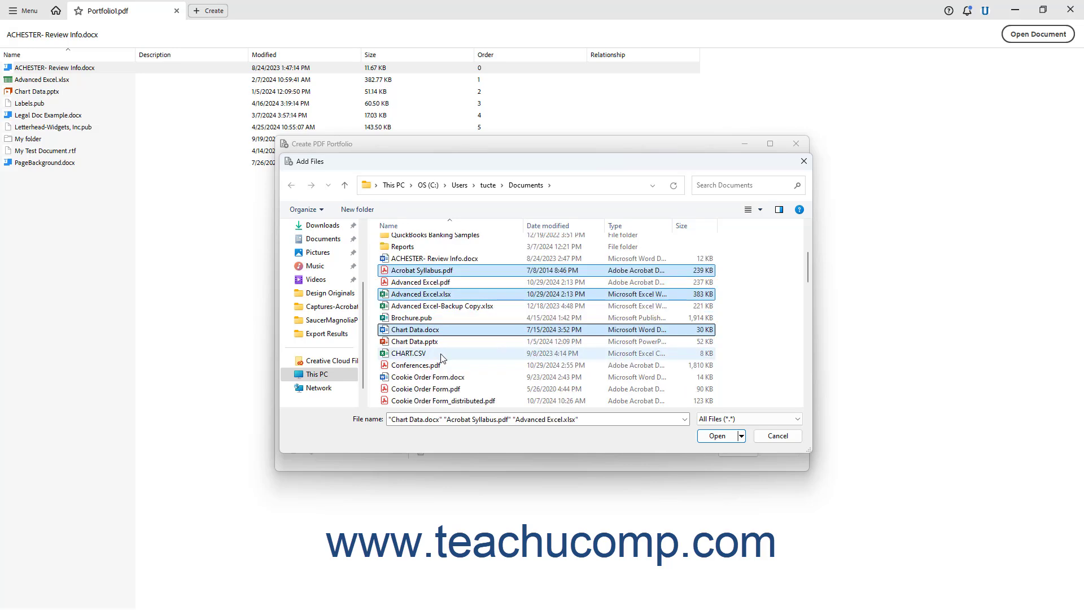
left_click(428, 389, "ctrl")
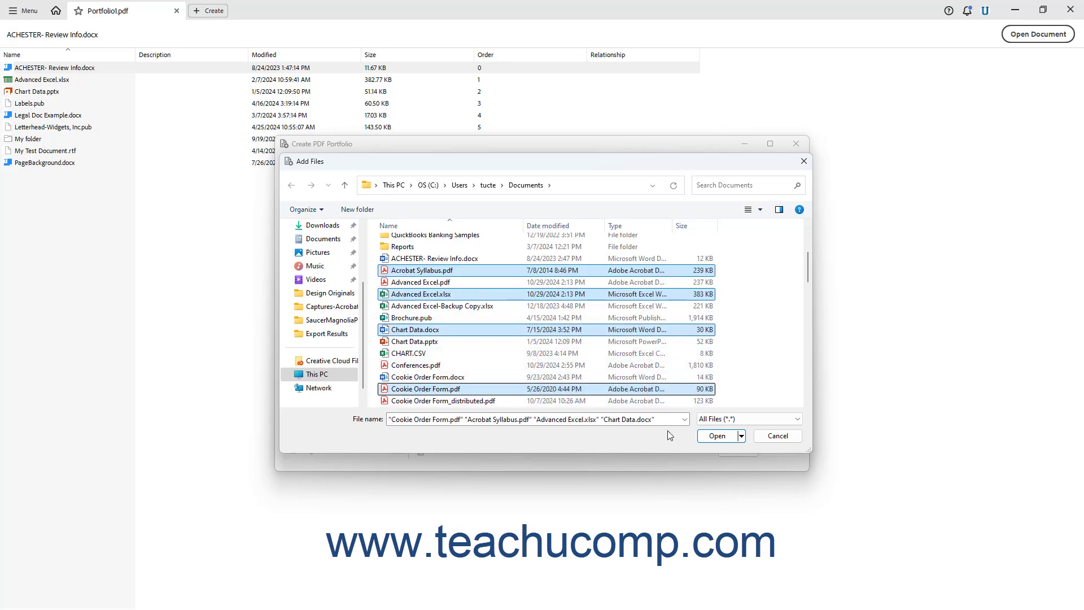
left_click(713, 436)
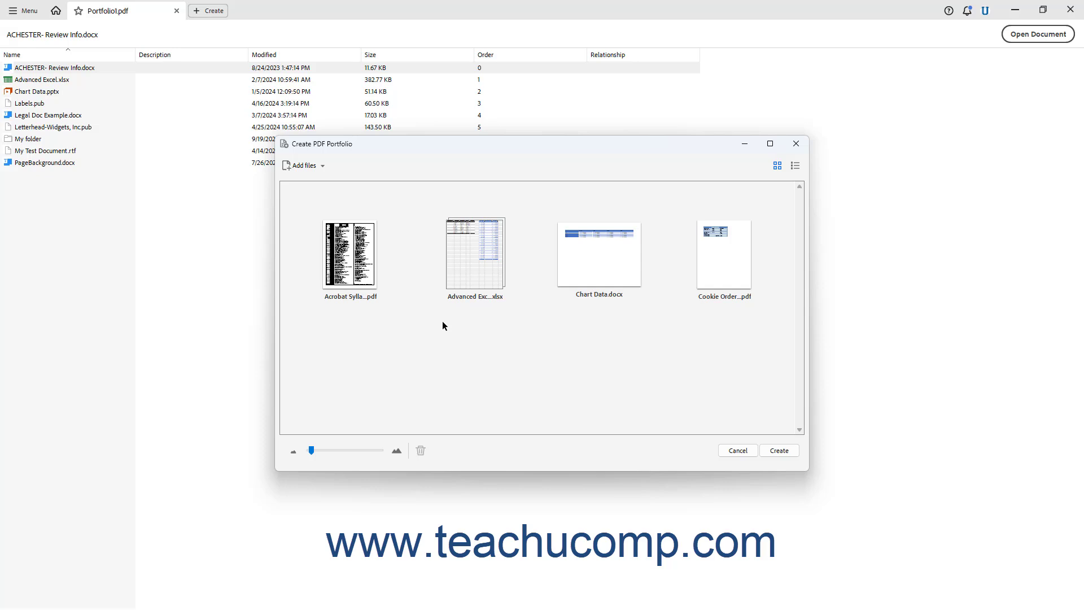
Move Cookie Order Form.pdf directly after Acrobat Syllabus.pdf, using slightly enlarged thumbnails, and create the portfolio.
mouse_move(453, 285)
left_click_drag(312, 452, 314, 452)
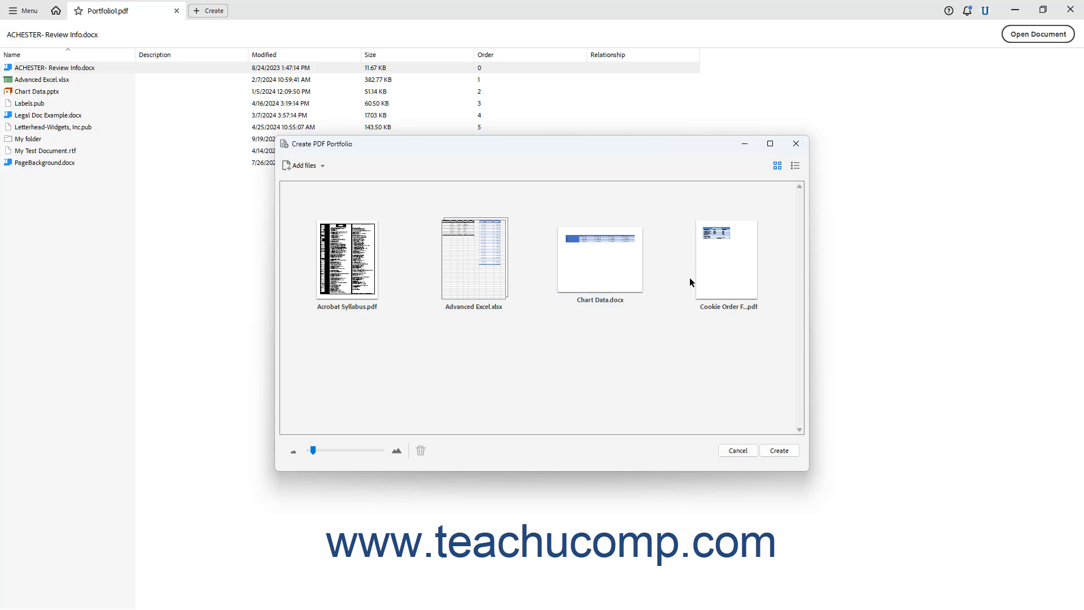
left_click(724, 277)
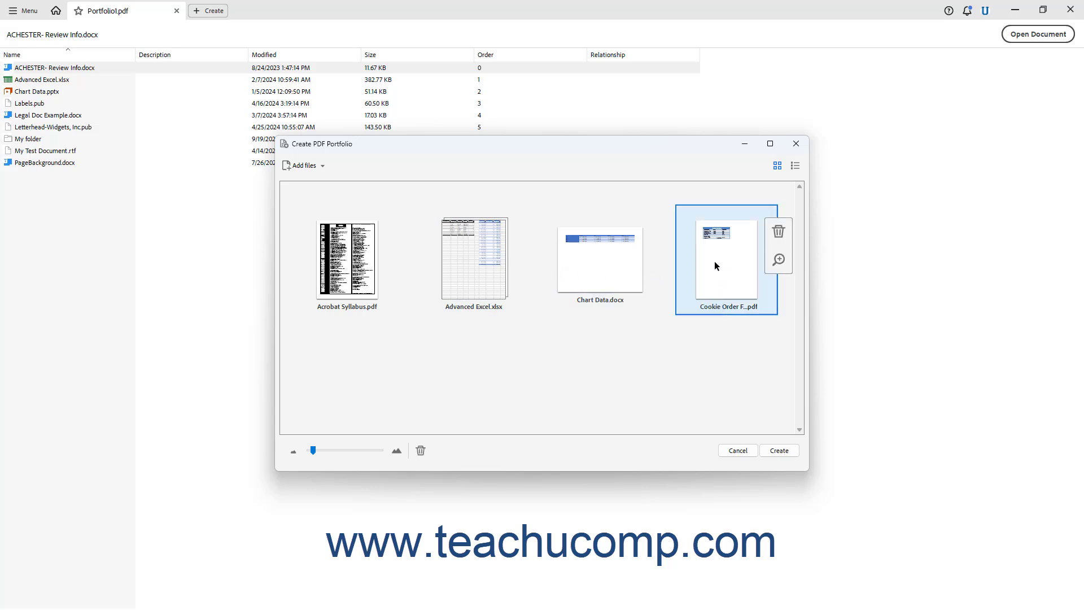
left_click_drag(714, 261, 410, 247)
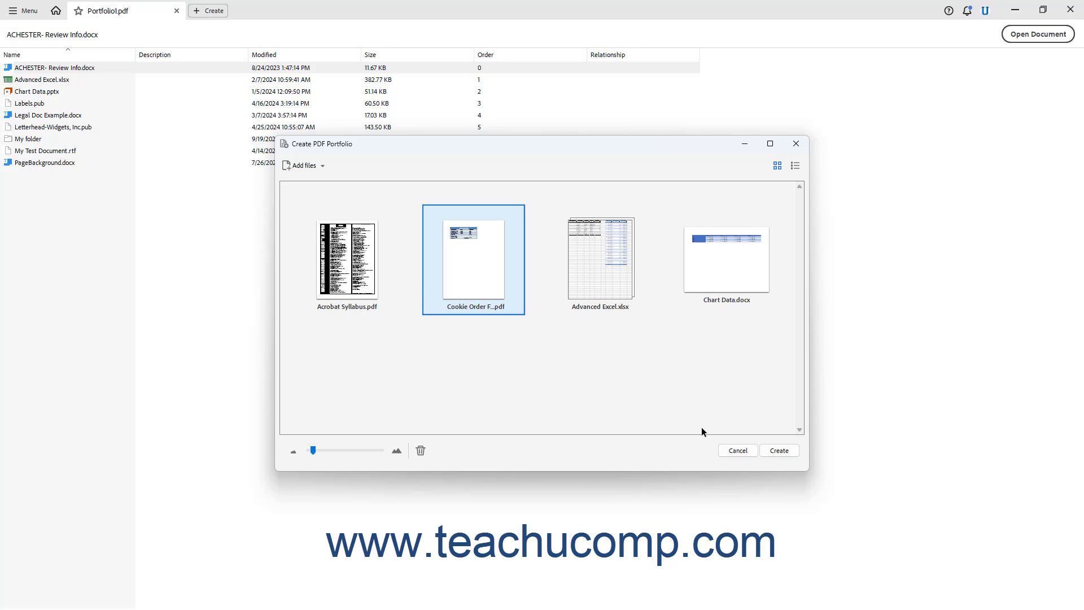
left_click(773, 452)
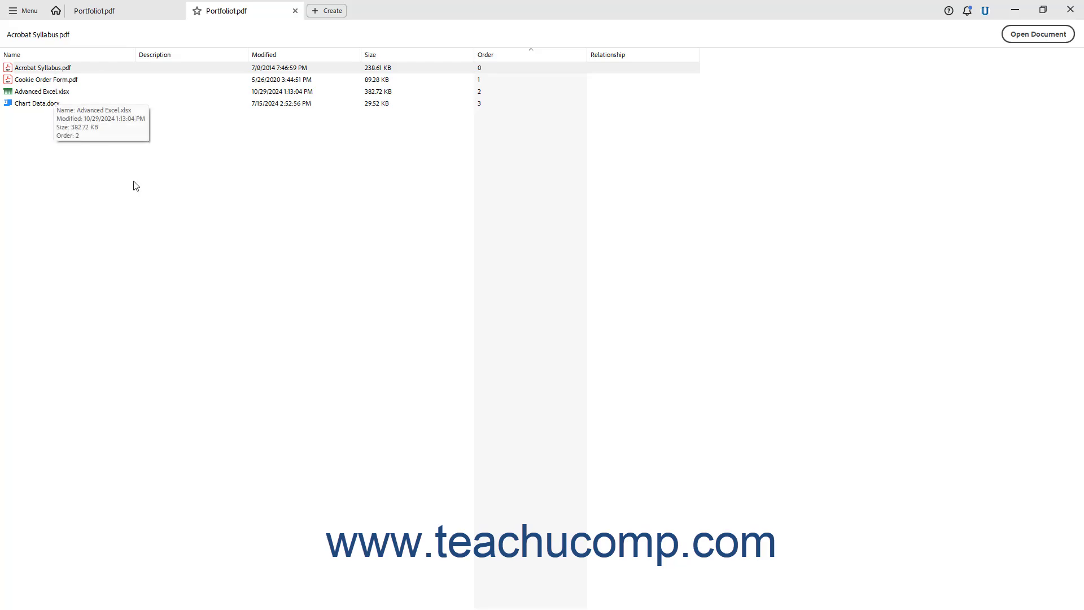
Open Acrobat Syllabus.pdf from the portfolio as a separate document to view it, and close it again.
left_click(35, 71)
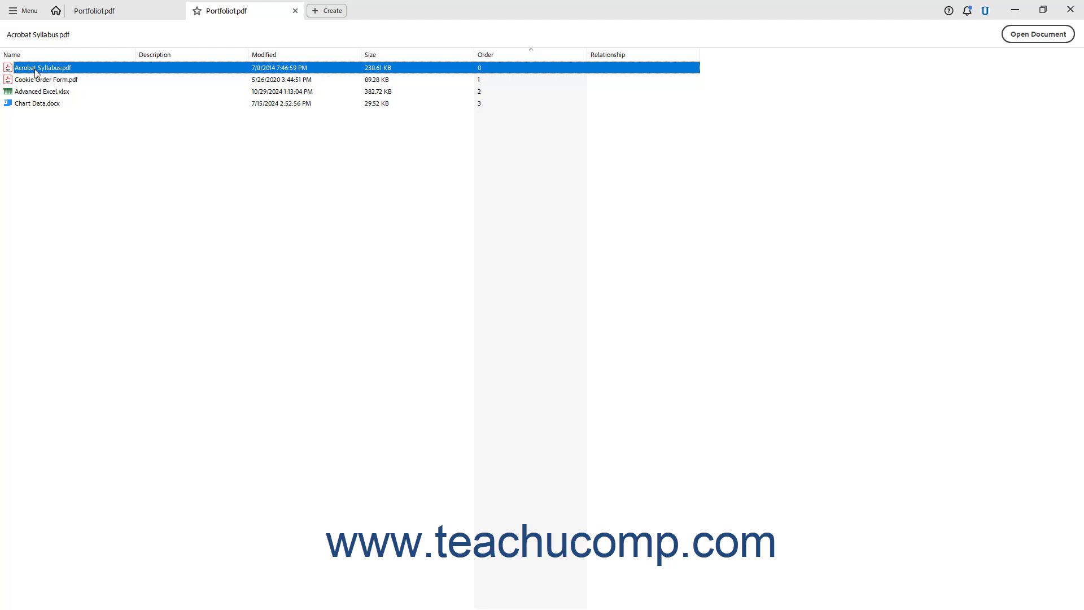
left_click(1015, 35)
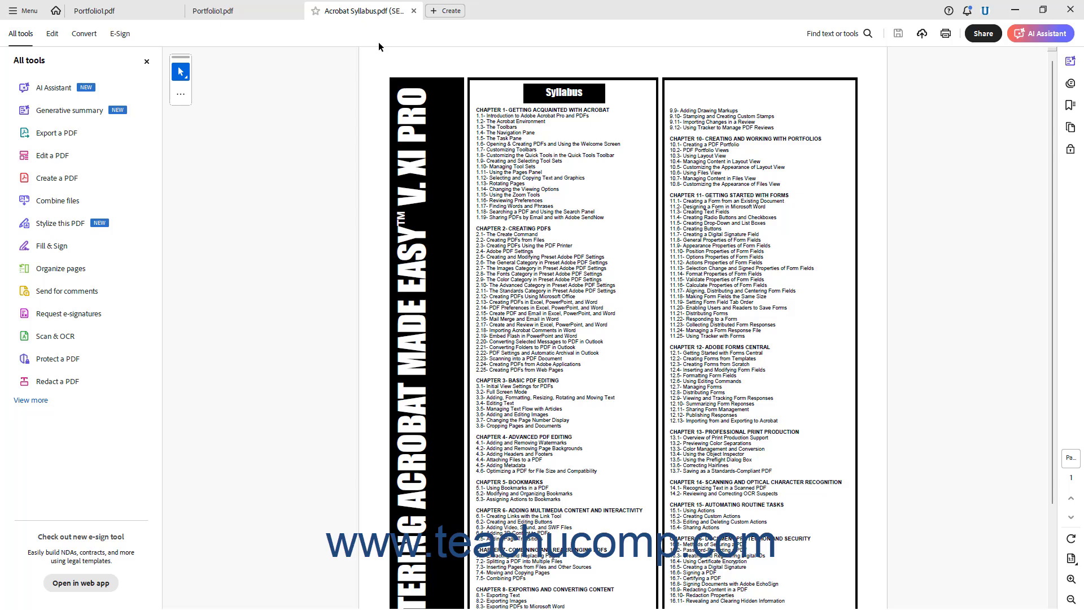
left_click(415, 11)
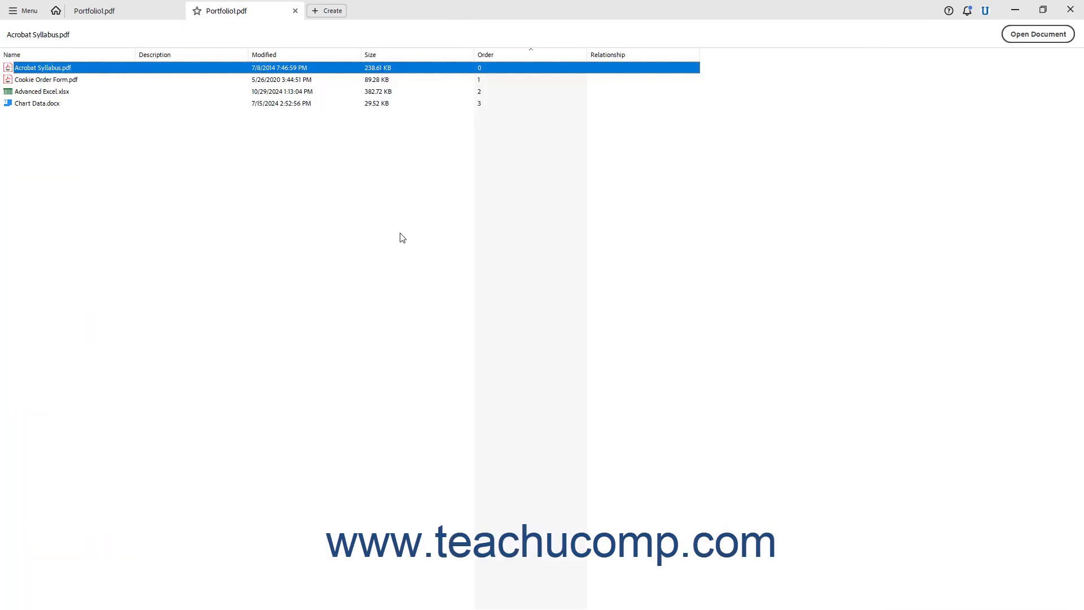
Switch to File Explorer and add My form.pdf from the Documents folder to the portfolio's file list.
mouse_move(583, 608)
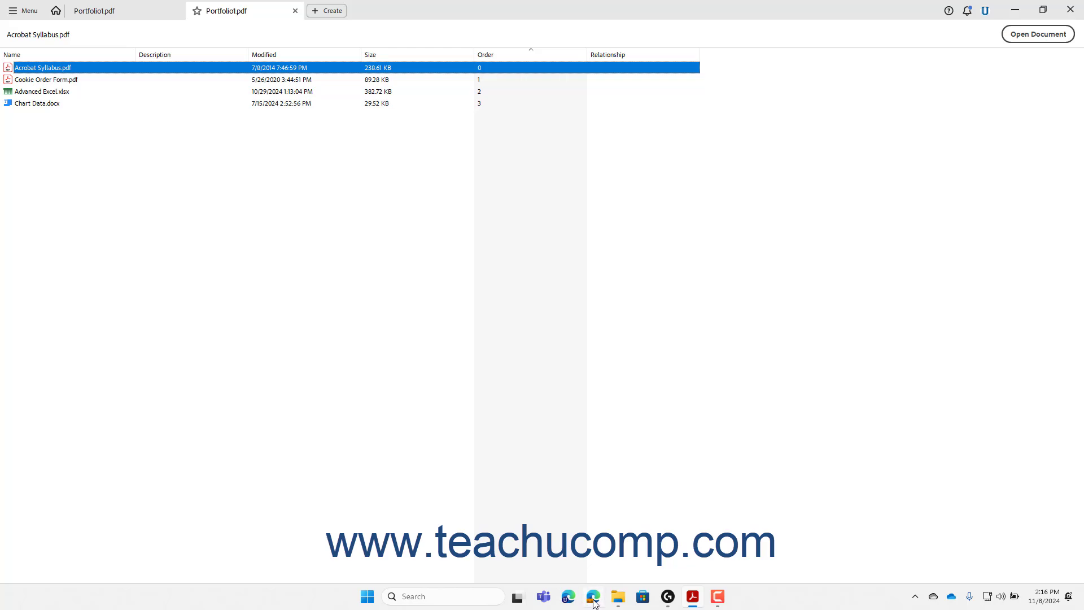
left_click(618, 602)
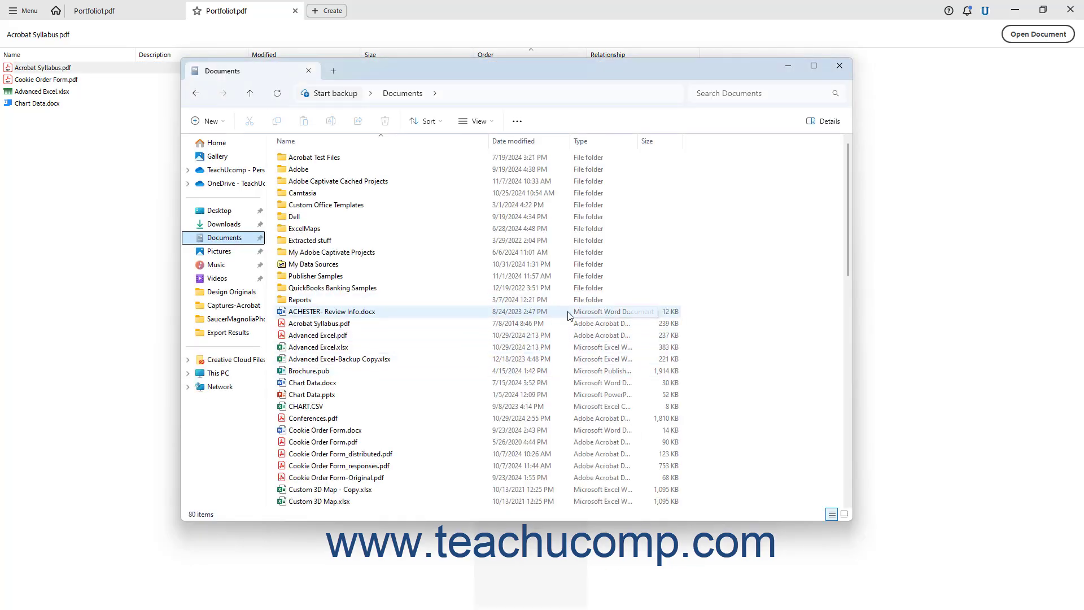
scroll(568, 315, "down", 4)
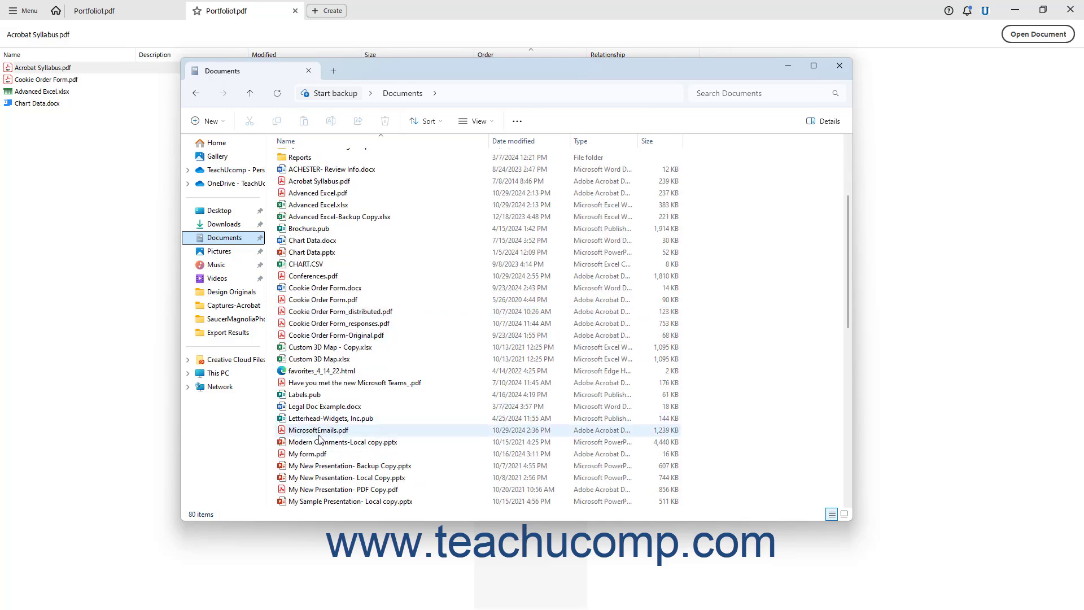
left_click_drag(306, 452, 64, 235)
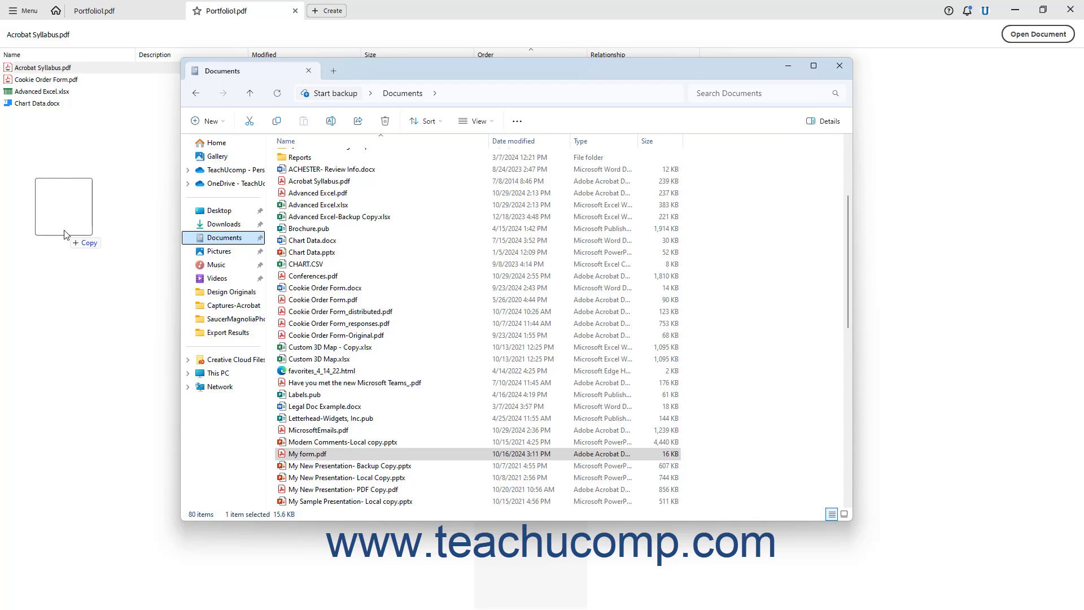
left_click_drag(65, 234, 66, 235)
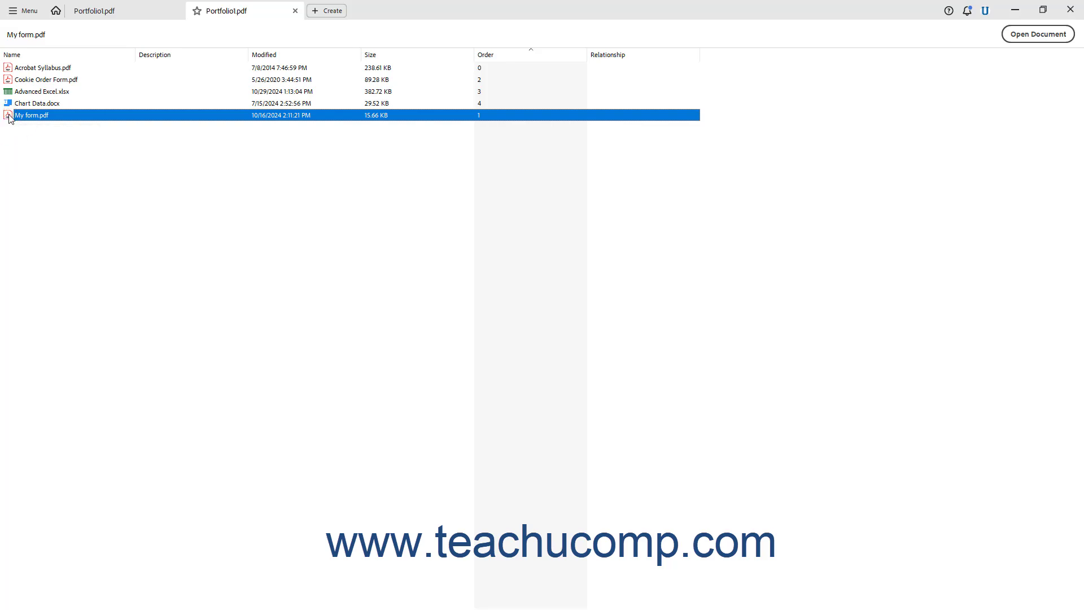
Delete My form.pdf from the portfolio.
key("Delete")
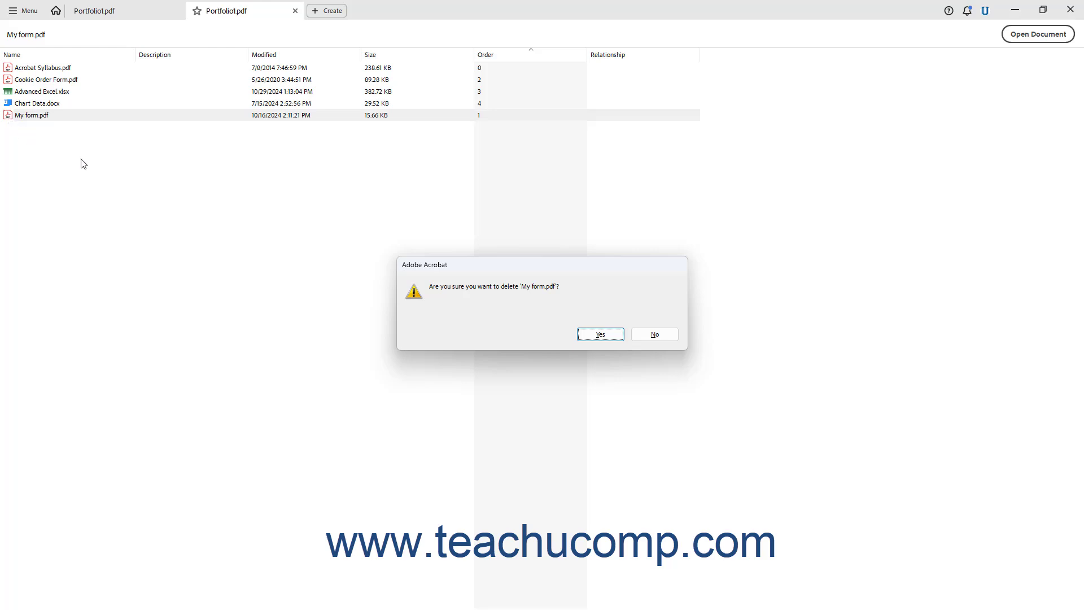
left_click(585, 337)
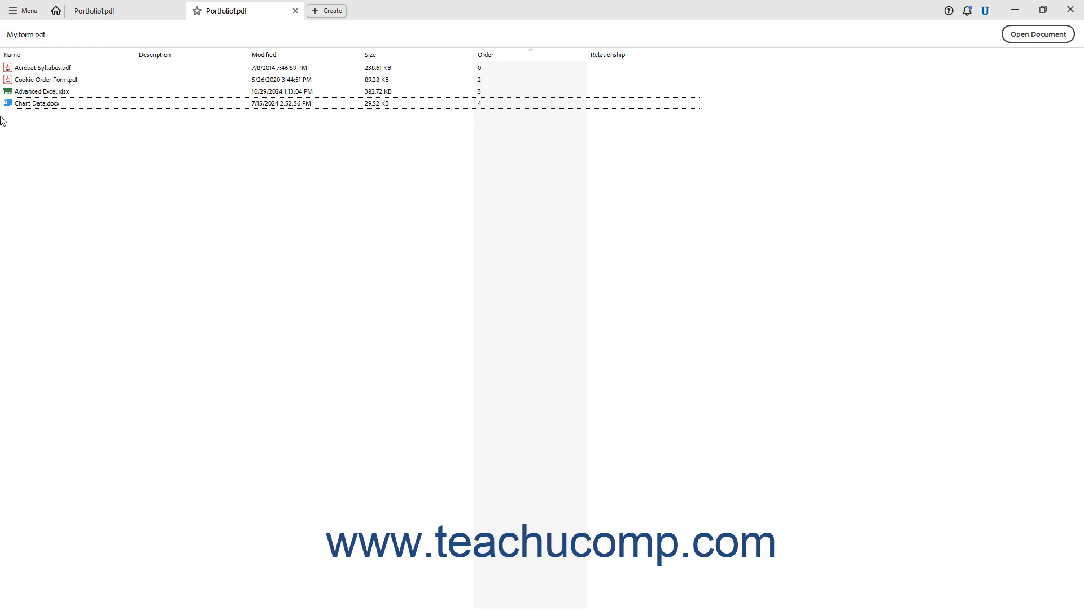
Save the portfolio in the Documents folder under the file name Sample Portfolio.pdf.
left_click(27, 11)
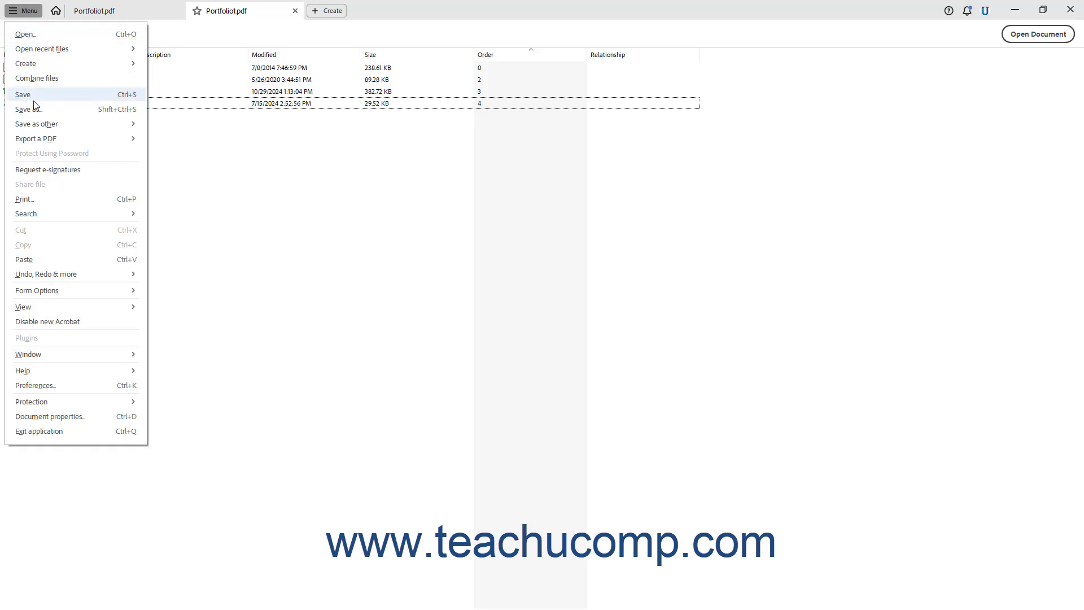
left_click(33, 99)
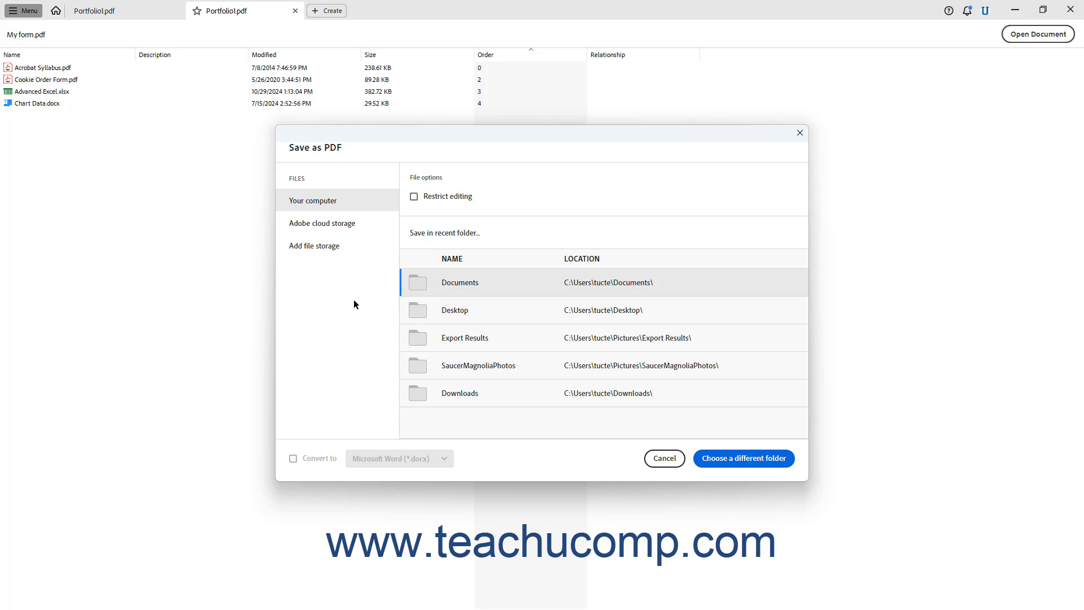
left_click(422, 282)
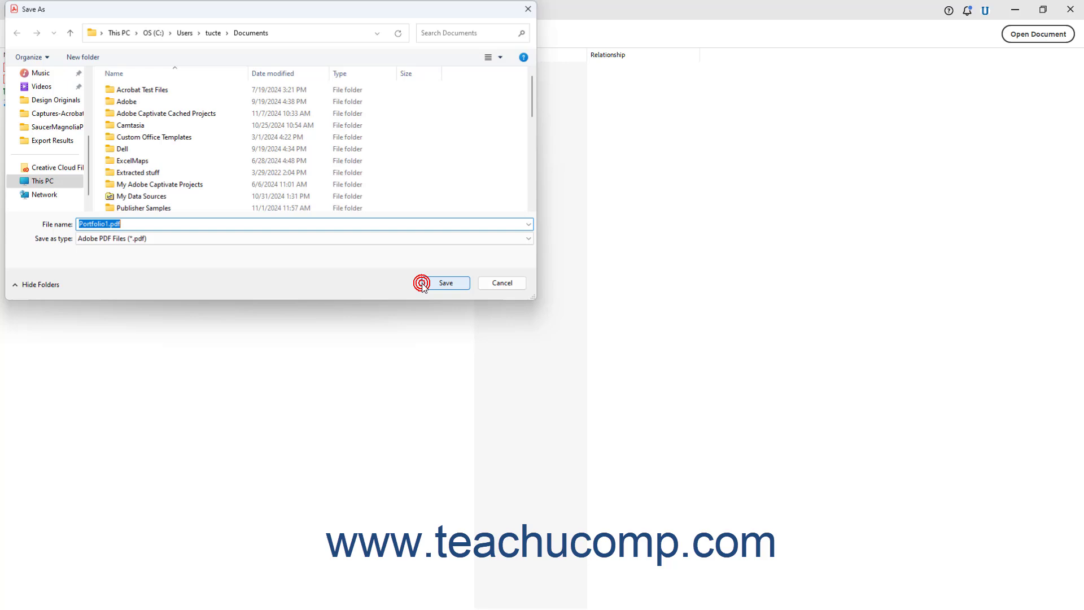
left_click(109, 226)
key("BackSpace")
key("Home")
type("Sample")
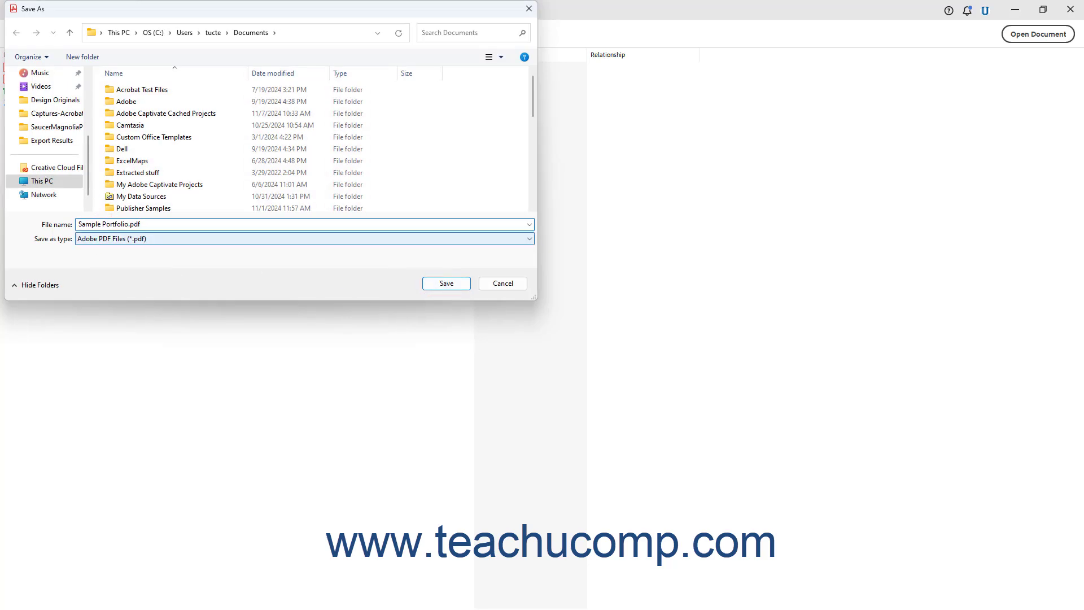
left_click(443, 284)
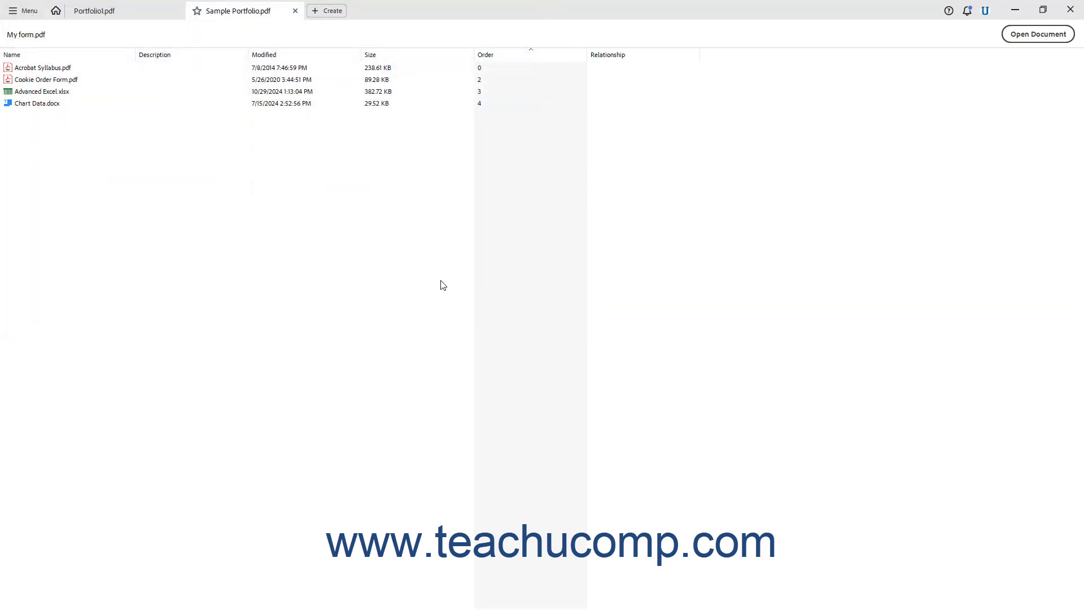